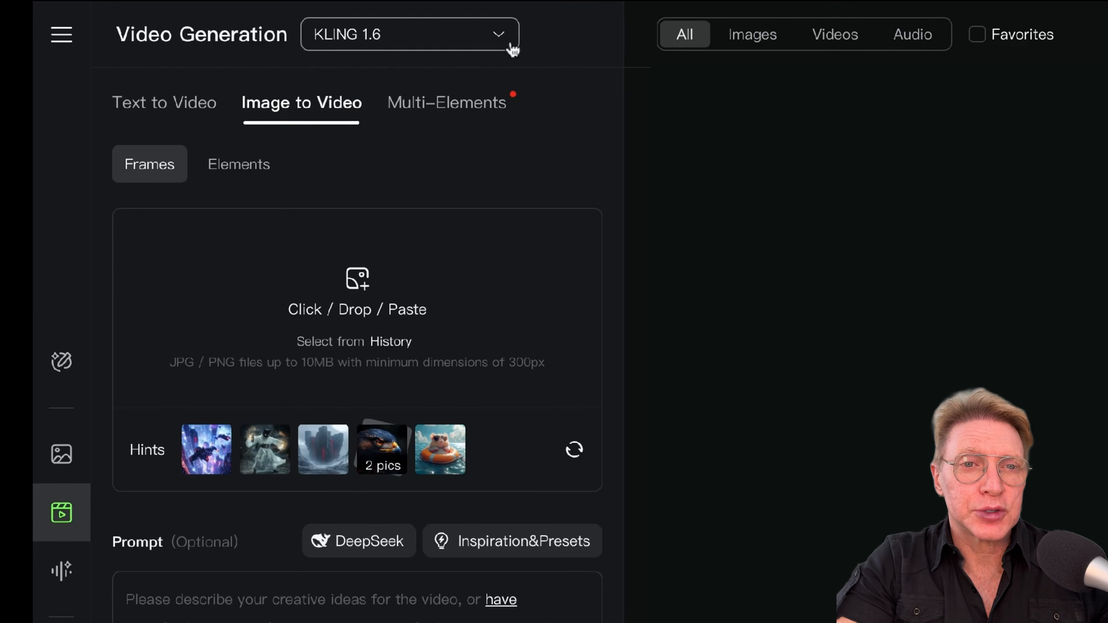
Step: Set the video model to KLING 2.0 Master and load the hamster hint image as the start frame
left_click(510, 44)
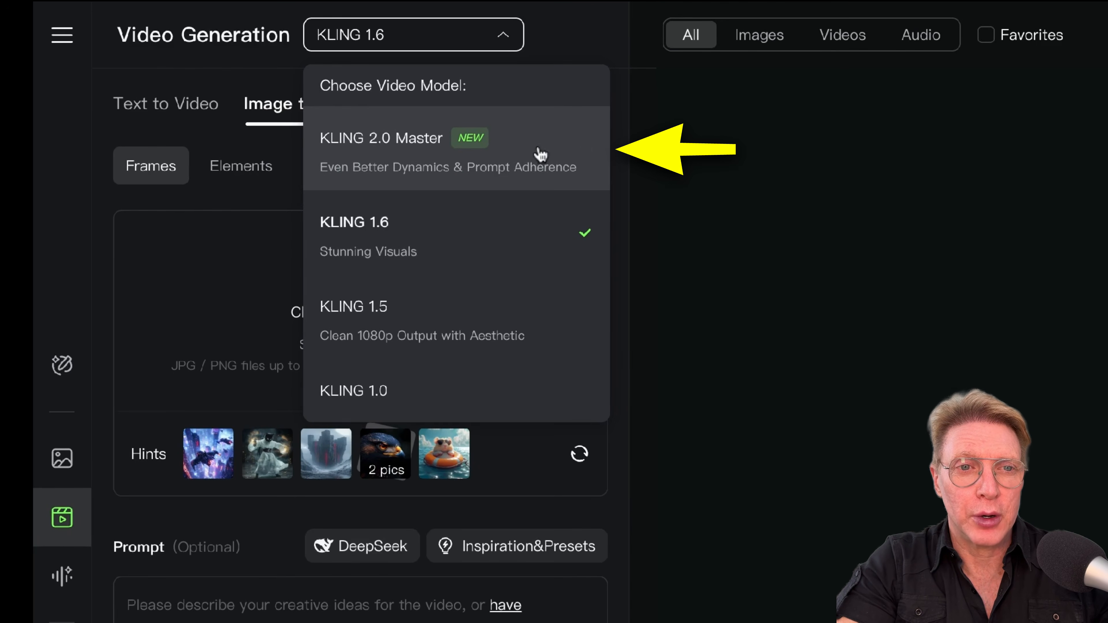
left_click(547, 152)
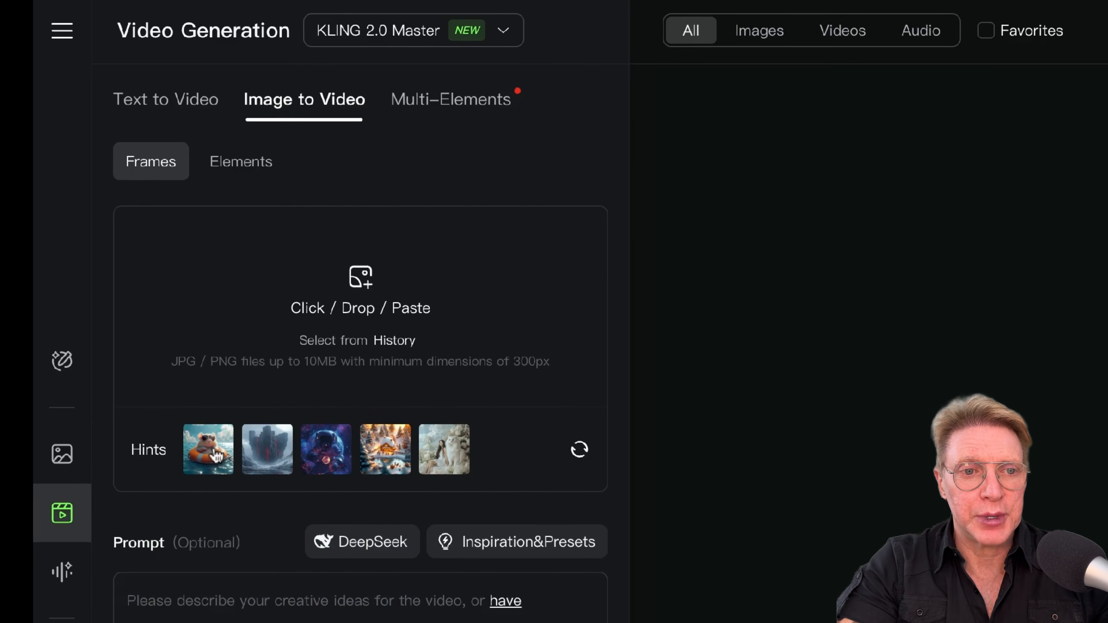
left_click(210, 460)
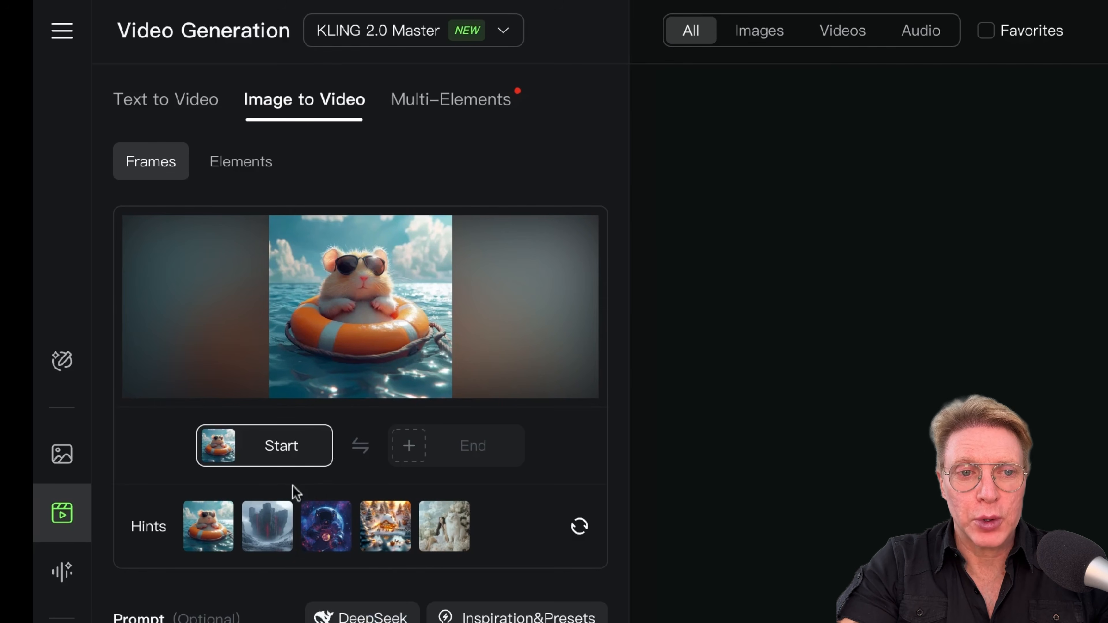
Step: Refresh the hint images and load the mini panda sample with its prompt as the start frame
scroll(586, 521, "down", 1)
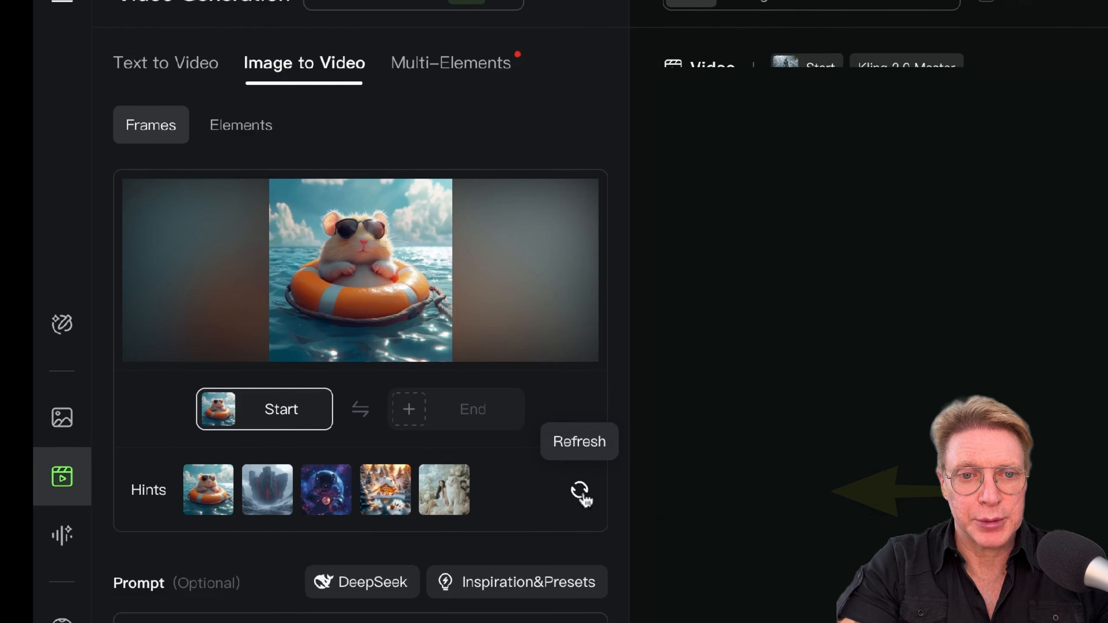
left_click(580, 488)
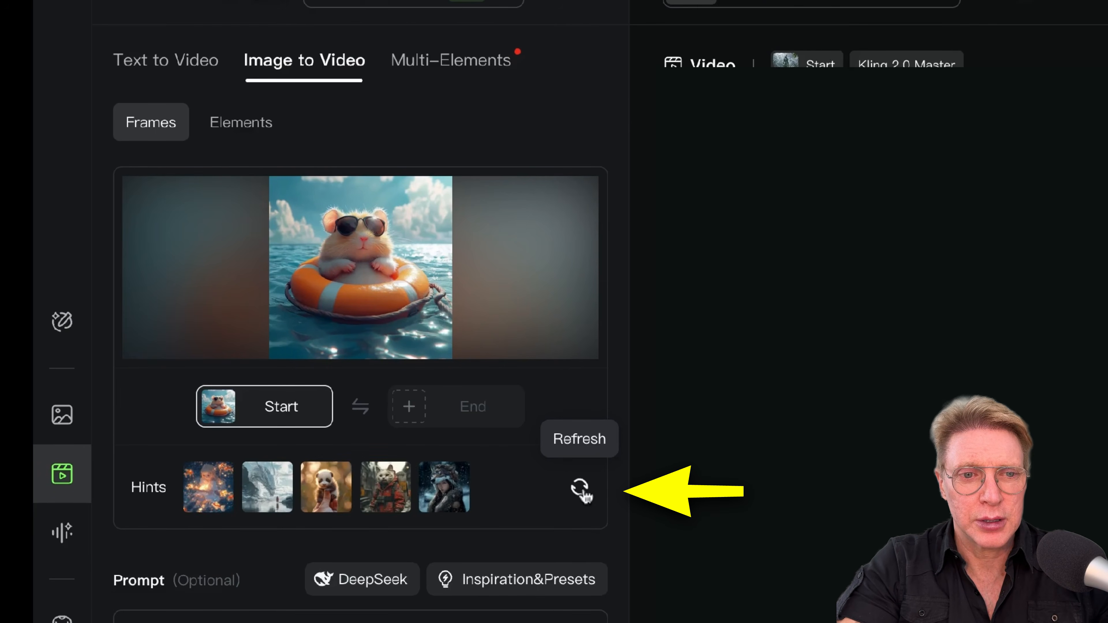
scroll(613, 498, "down", 4)
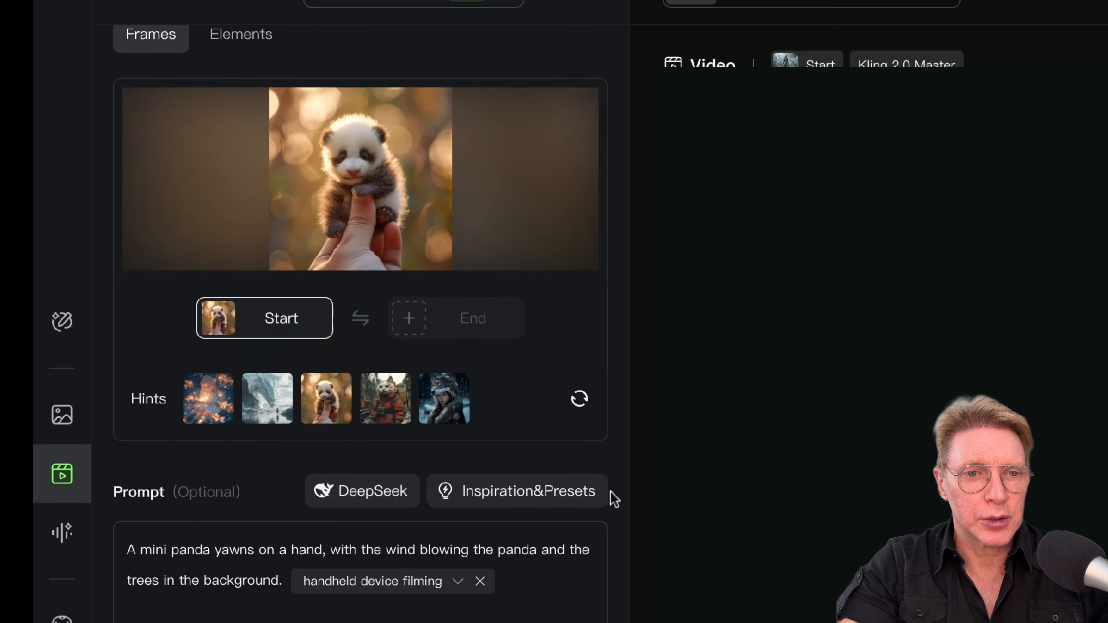
left_click(225, 535)
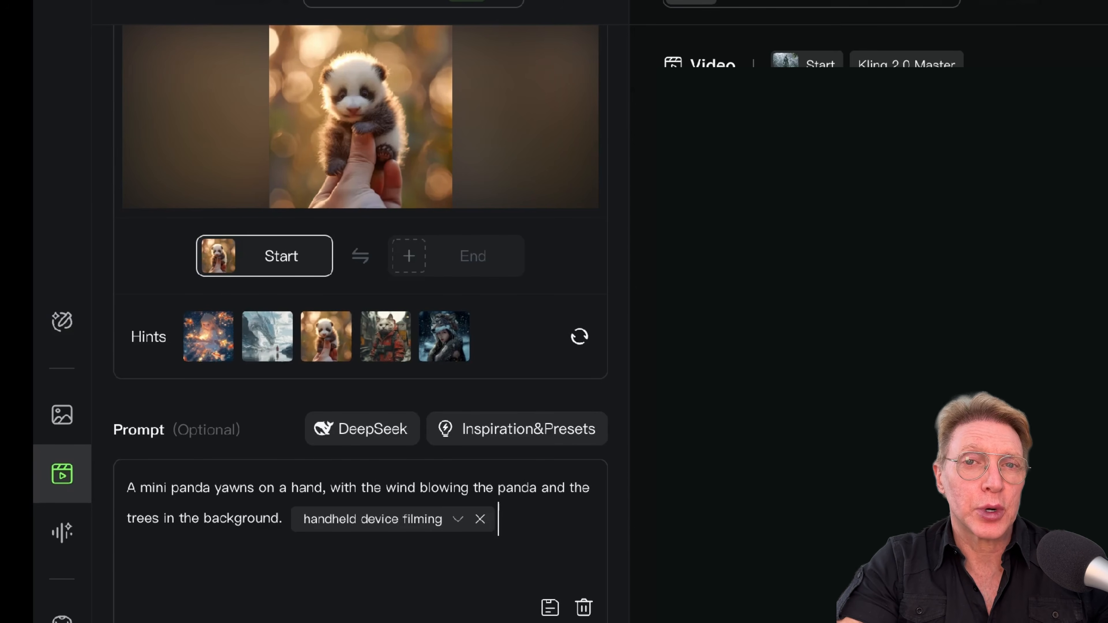
Step: Select the whole panda prompt, examine DeepSeek-R1's rewritten version of it, and close the assistant
left_click_drag(502, 522, 123, 497)
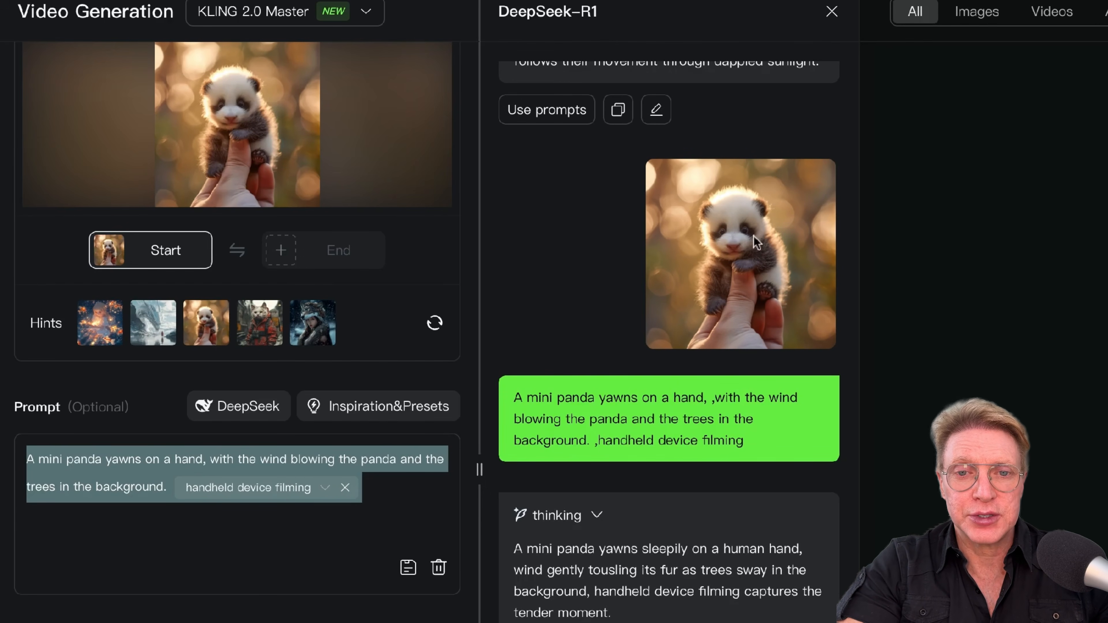
scroll(775, 235, "up", 1)
scroll(774, 235, "down", 1)
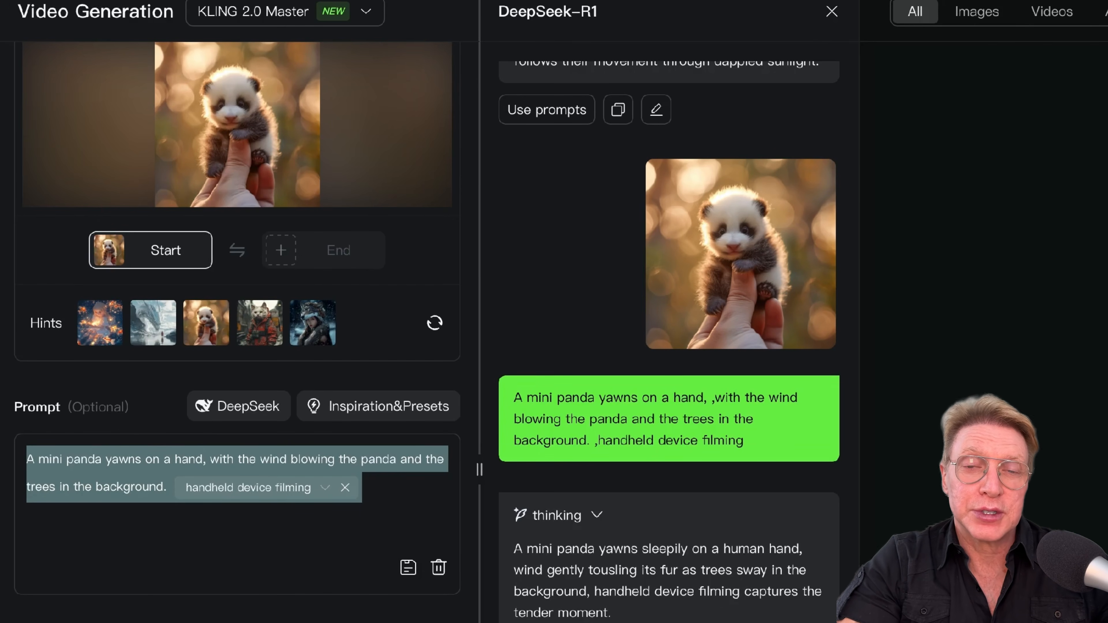
left_click(832, 12)
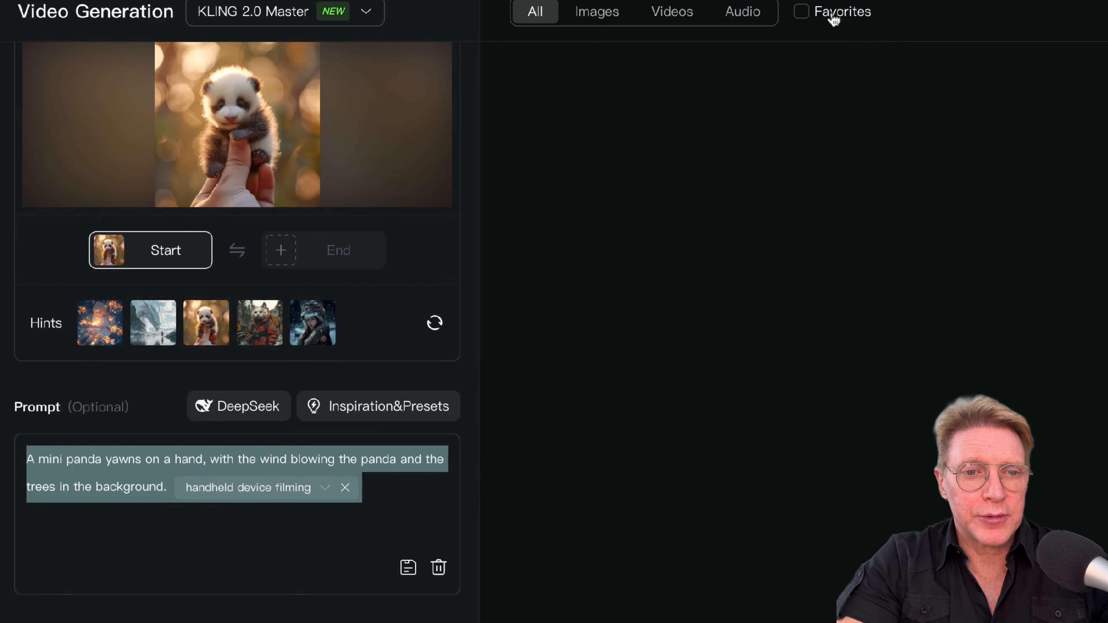
Step: Preview the Lens phrases in the Prompt Dictionary and set the panda prompt's camera phrase to "the camera zooms out"
scroll(368, 492, "down", 1)
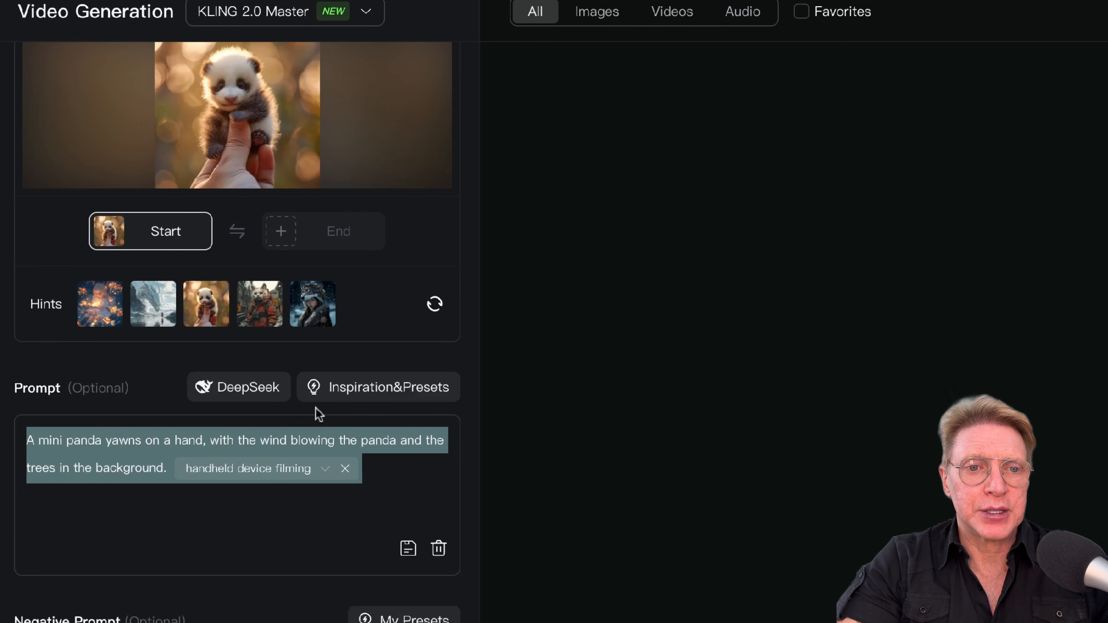
left_click(386, 392)
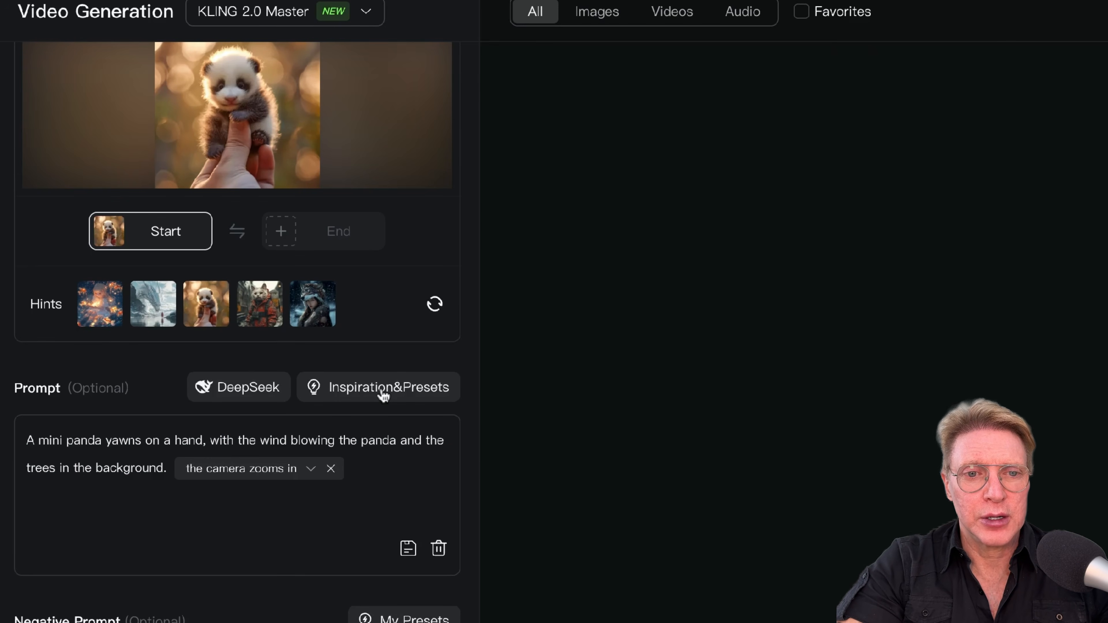
left_click(383, 395)
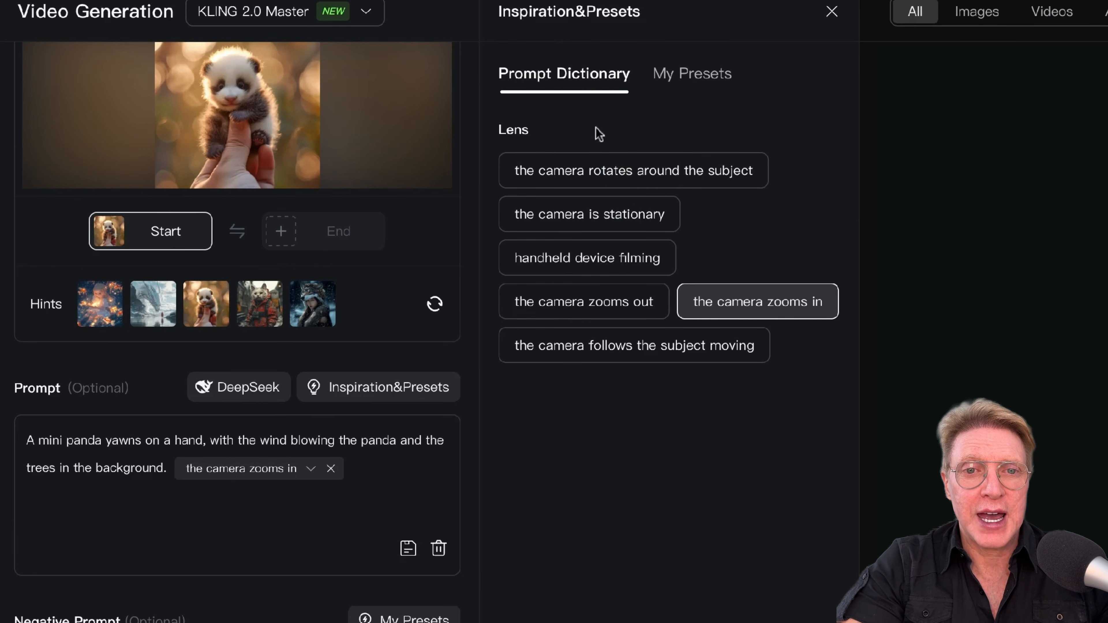
mouse_move(612, 176)
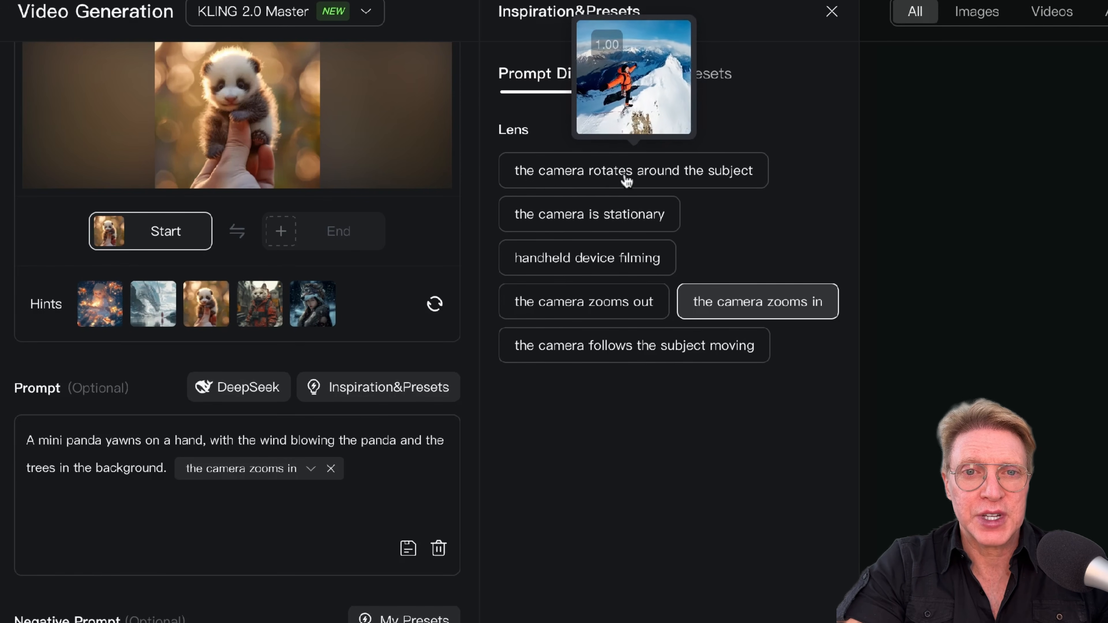
mouse_move(627, 218)
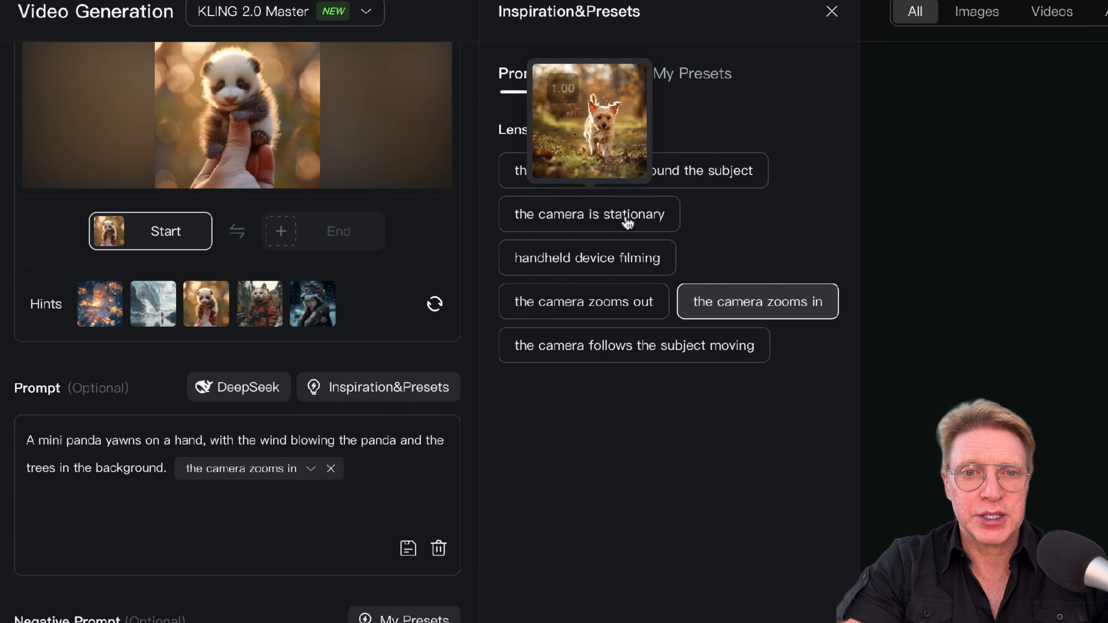
mouse_move(620, 262)
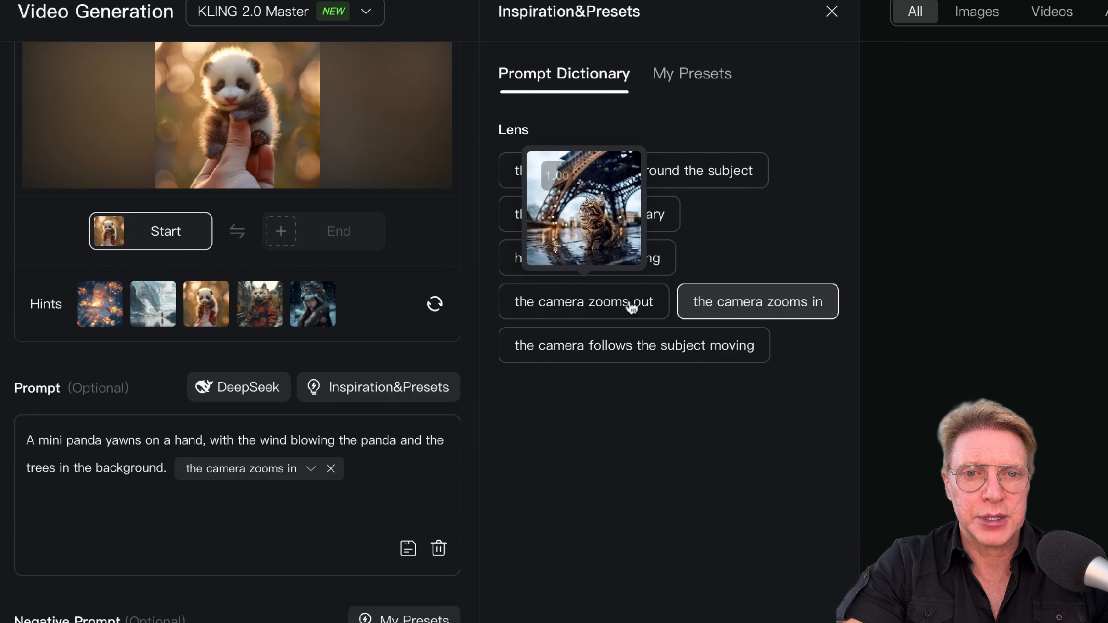
left_click(631, 306)
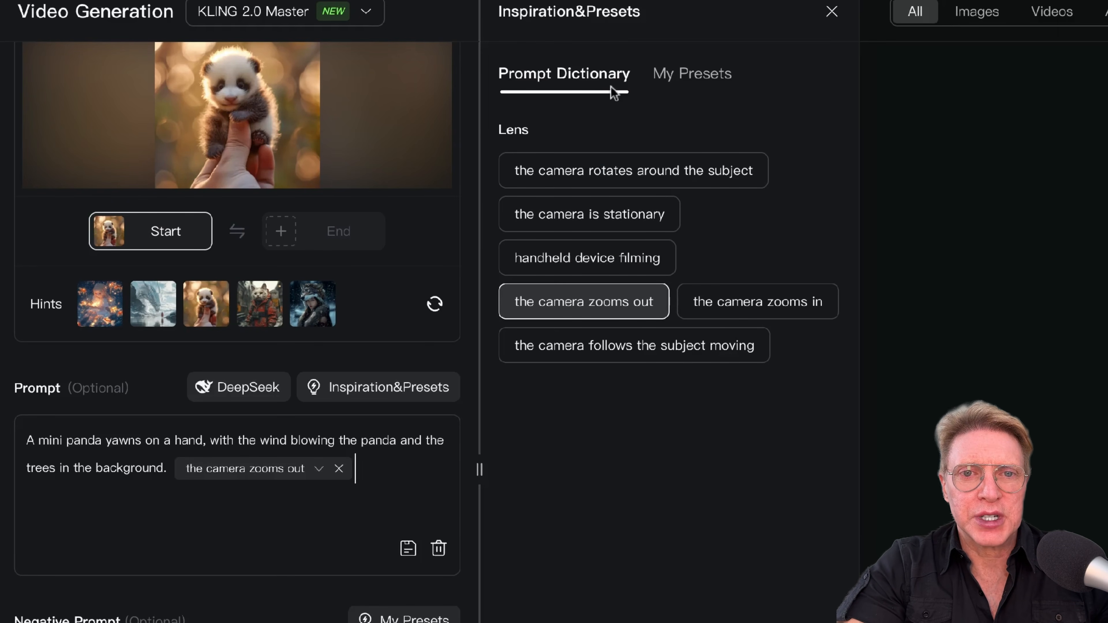
Step: Show the saved prompt presets and save the current mini panda prompt as a new preset
left_click(702, 82)
mouse_move(674, 198)
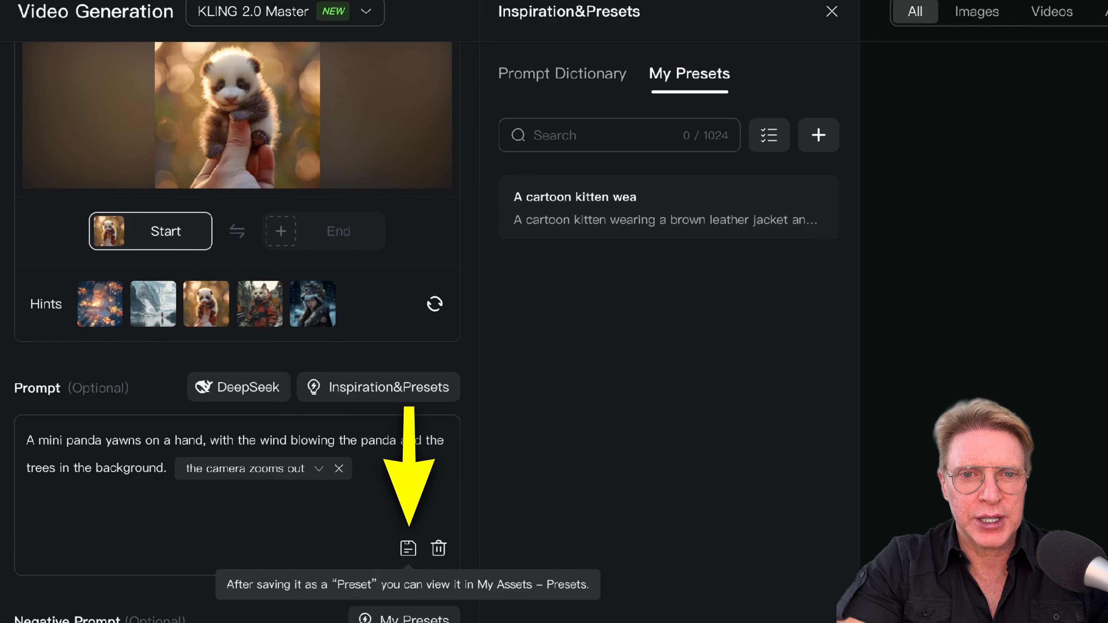
left_click(408, 548)
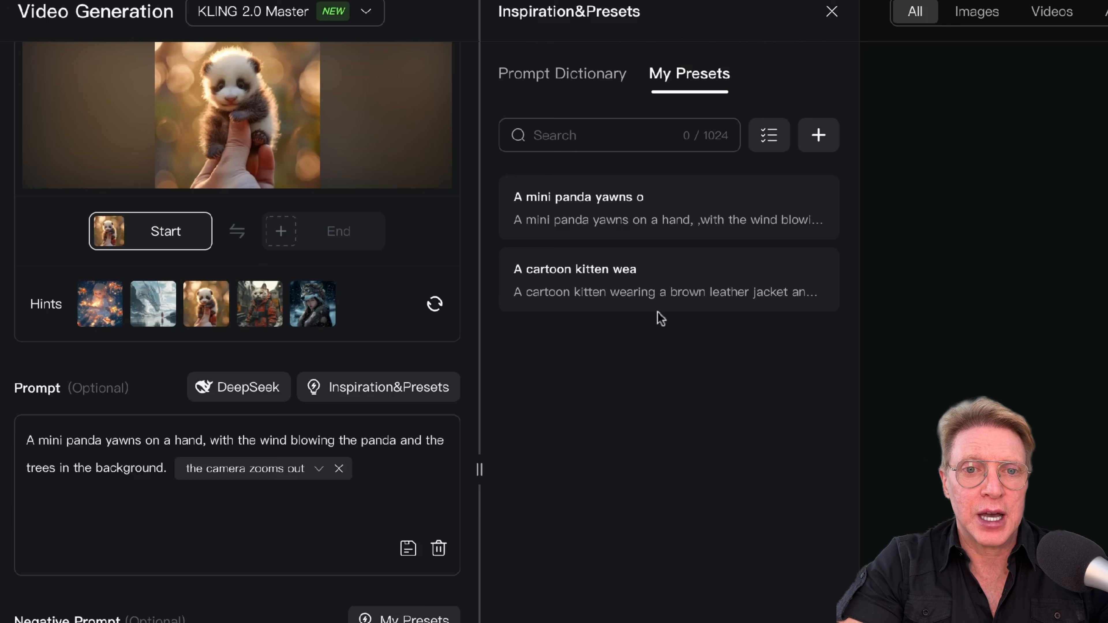
Step: Replace the prompt with the saved cartoon kitten preset and close the presets
left_click(667, 285)
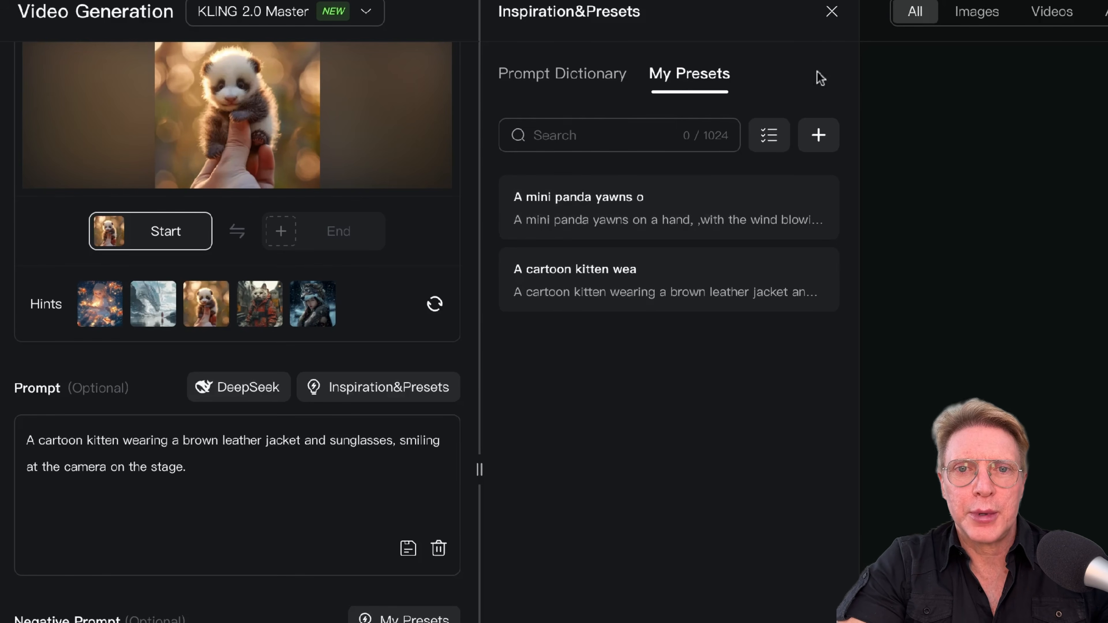
left_click(831, 12)
scroll(237, 579, "down", 8)
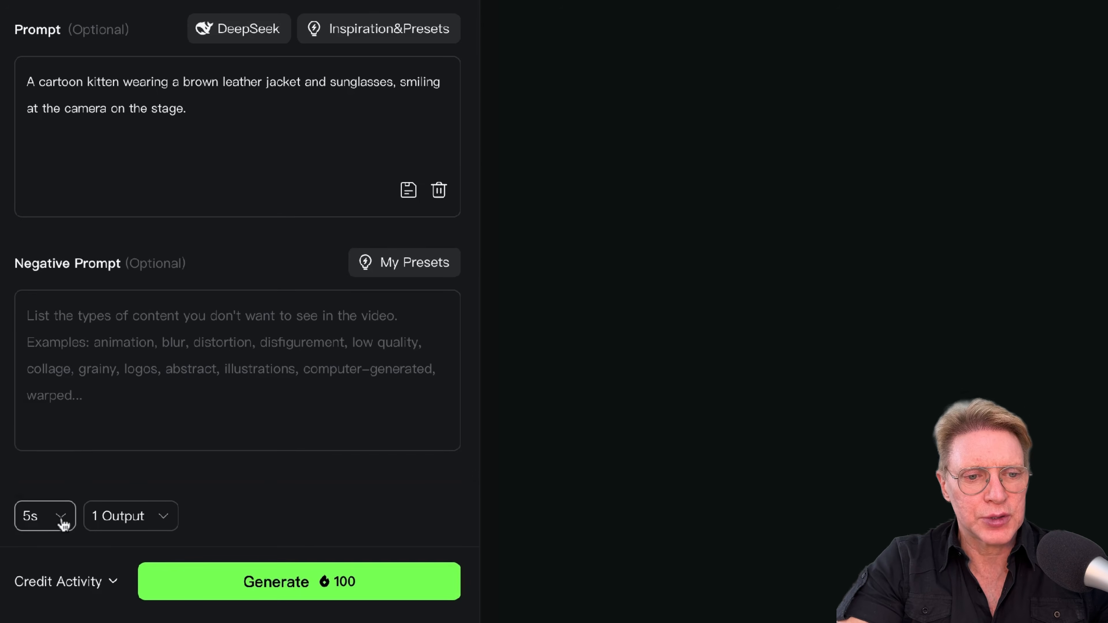
Step: Examine the available video durations and output counts without changing either
left_click(64, 524)
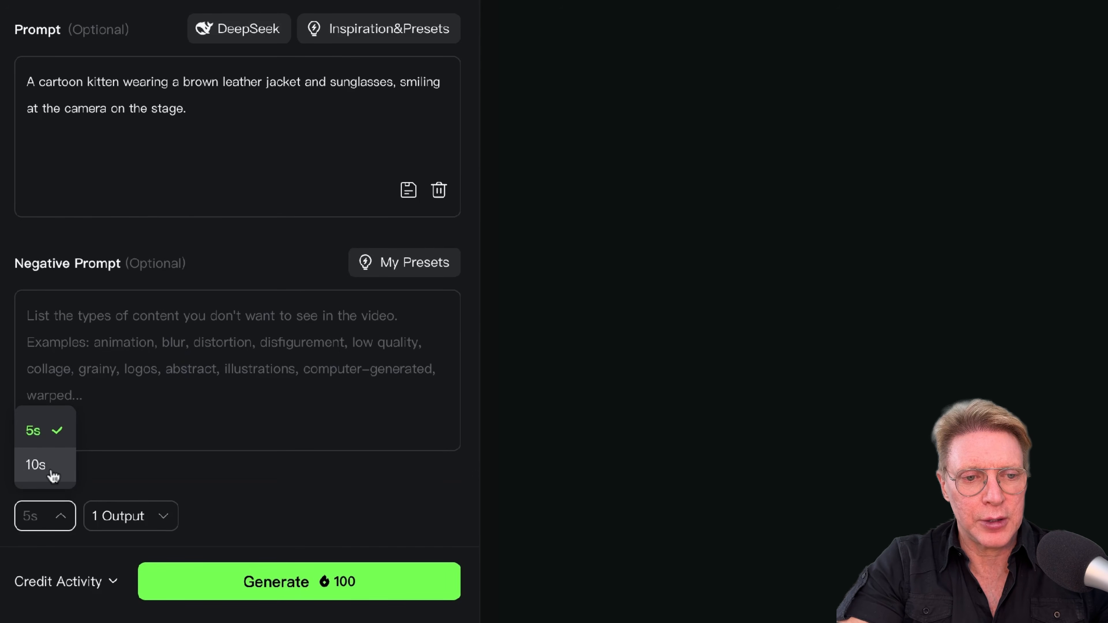
left_click(56, 516)
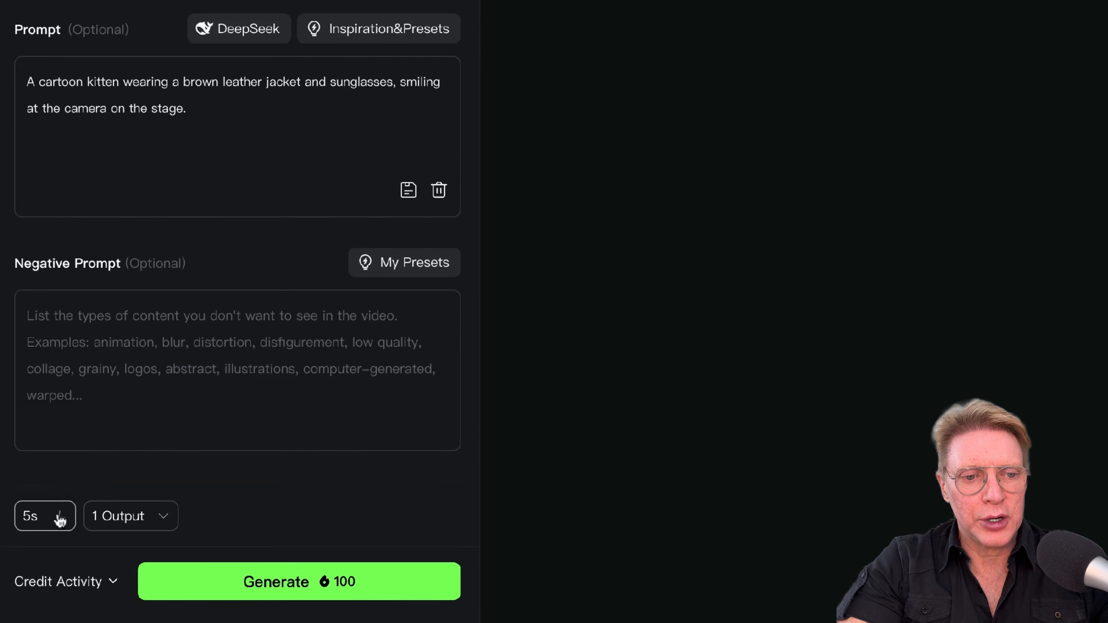
left_click(162, 518)
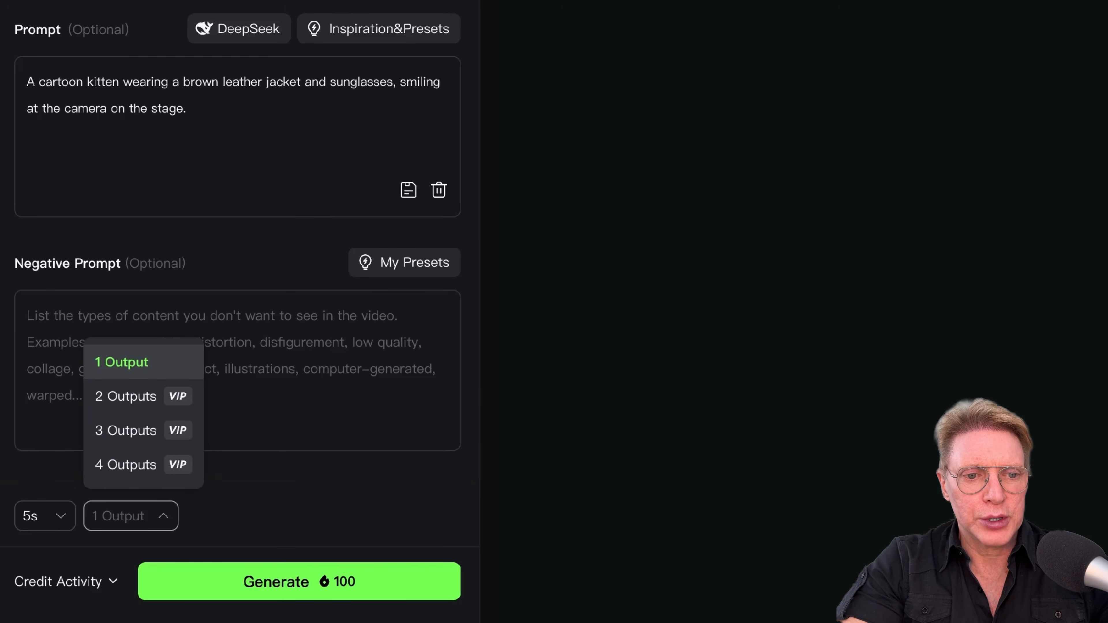
key("Escape")
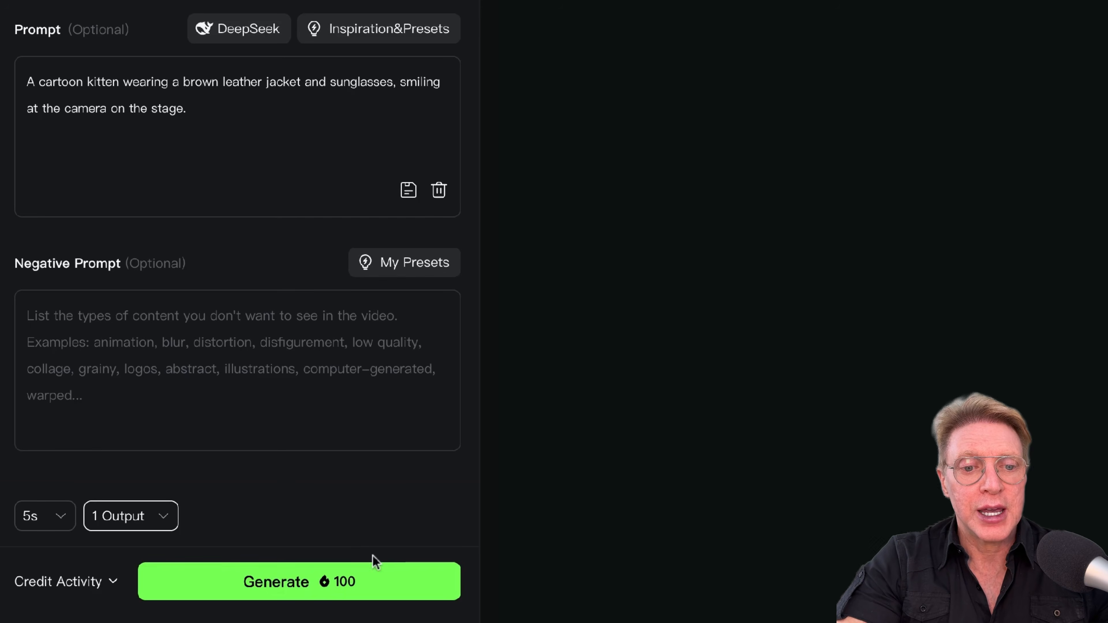
Step: Try a 10s video duration, return it to 5s, and open the output count choices
left_click(60, 516)
left_click(39, 465)
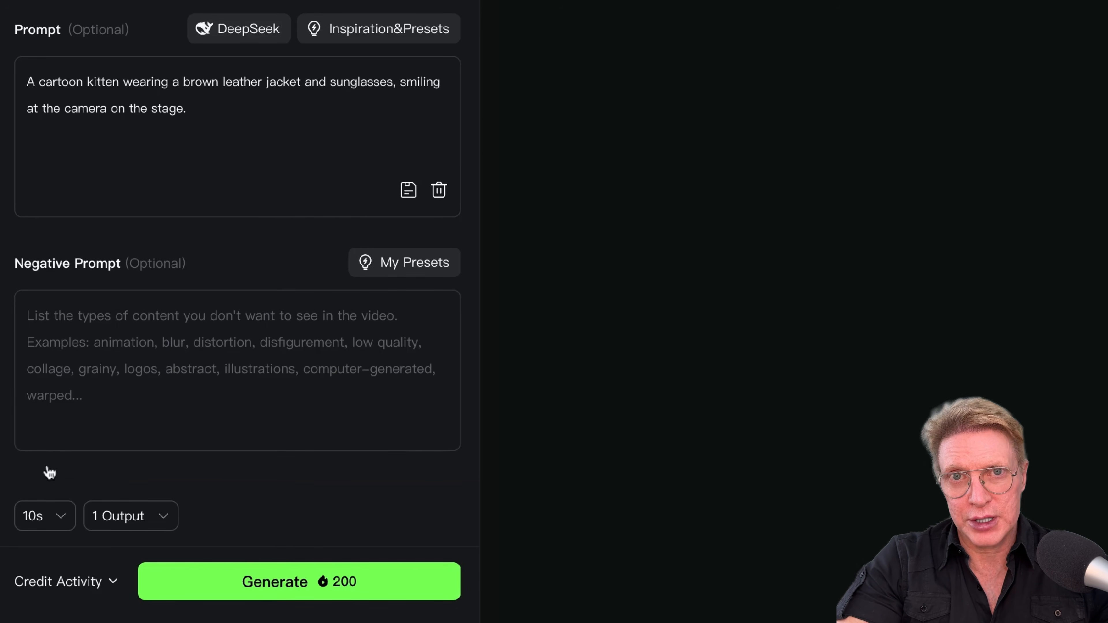
left_click(54, 519)
left_click(39, 429)
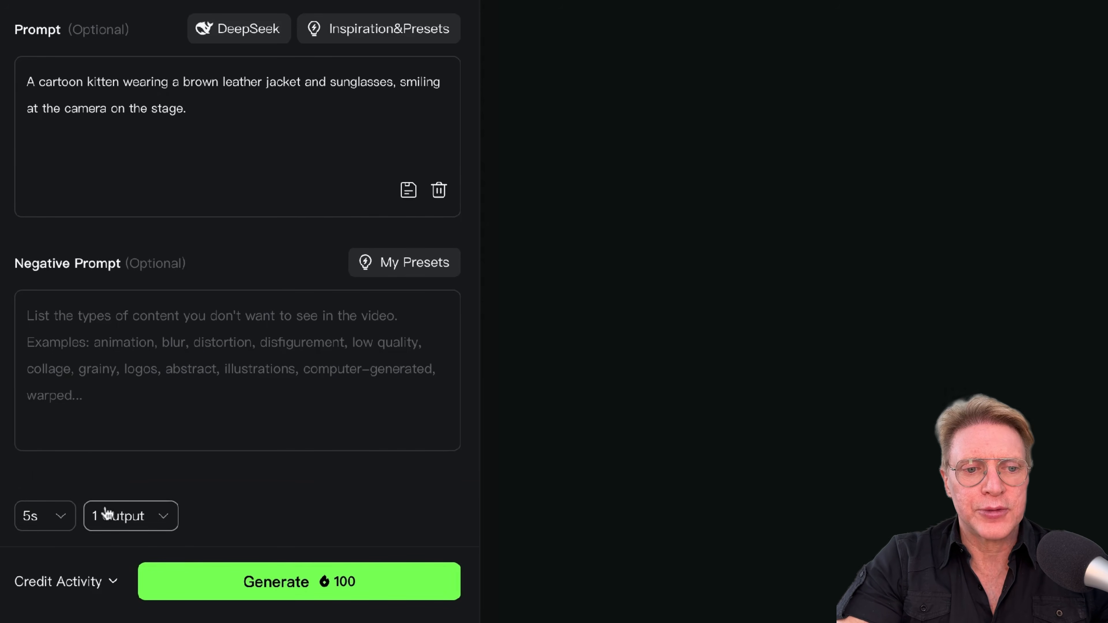
left_click(168, 522)
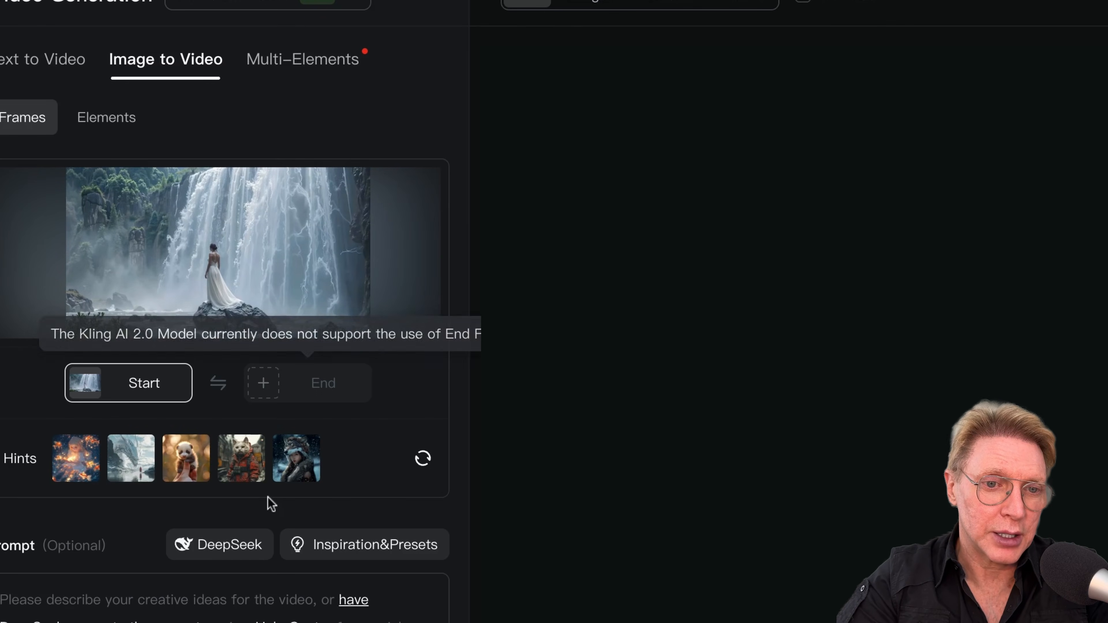
Step: Open DeepSeek for the waterfall start image and paste the prompt-writing instructions ending with the format list from Focal Subject Movement to Style and Mood
left_click(235, 545)
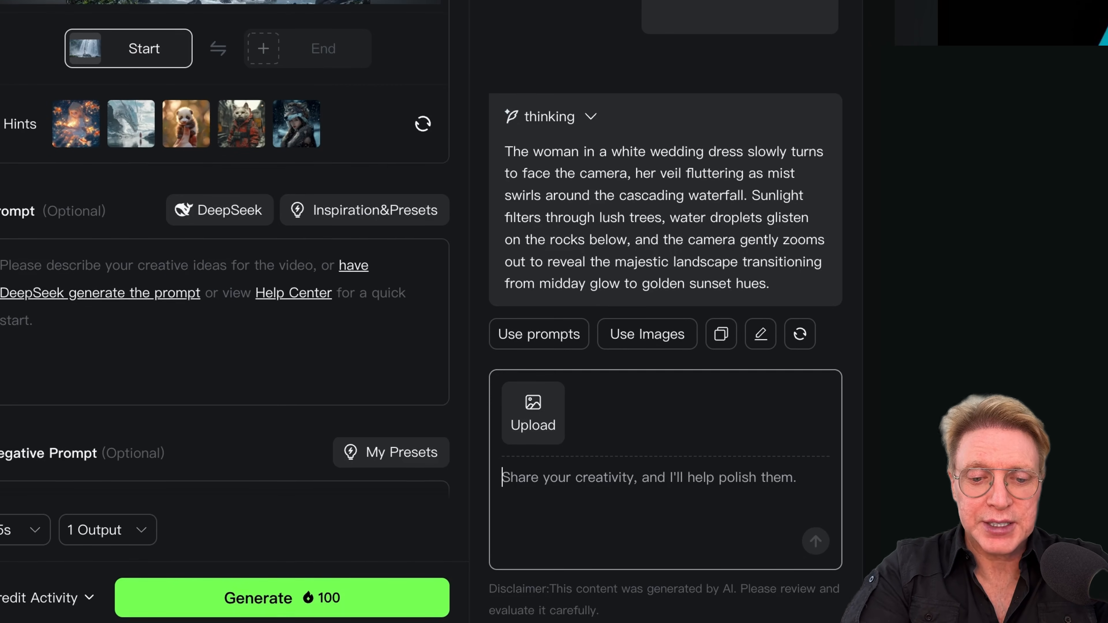
key("ctrl+v")
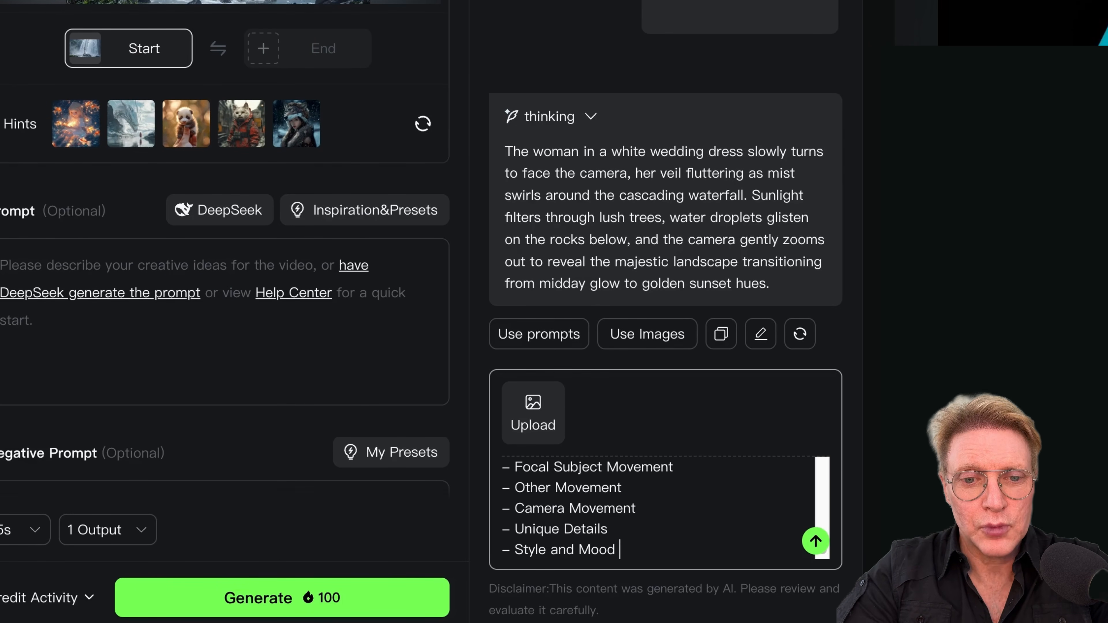
Step: Read through the pasted DeepSeek instructions, including the emphasis on video dynamics, the length limits and the required format list
scroll(759, 497, "up", 10)
scroll(761, 497, "down", 1)
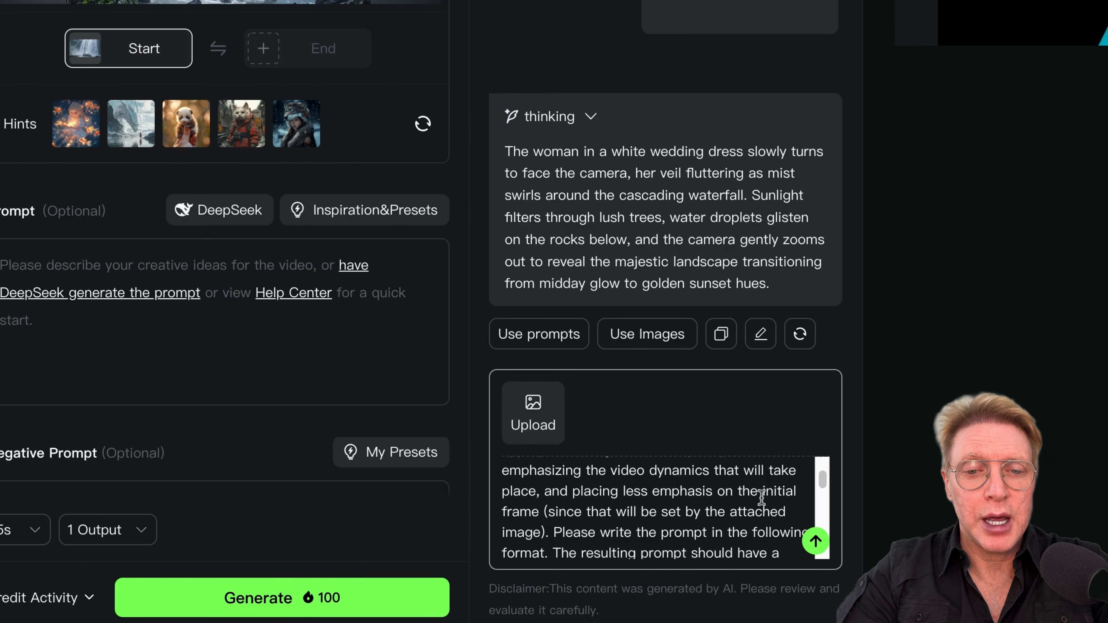
scroll(761, 498, "up", 1)
scroll(654, 508, "down", 10)
scroll(655, 509, "down", 3)
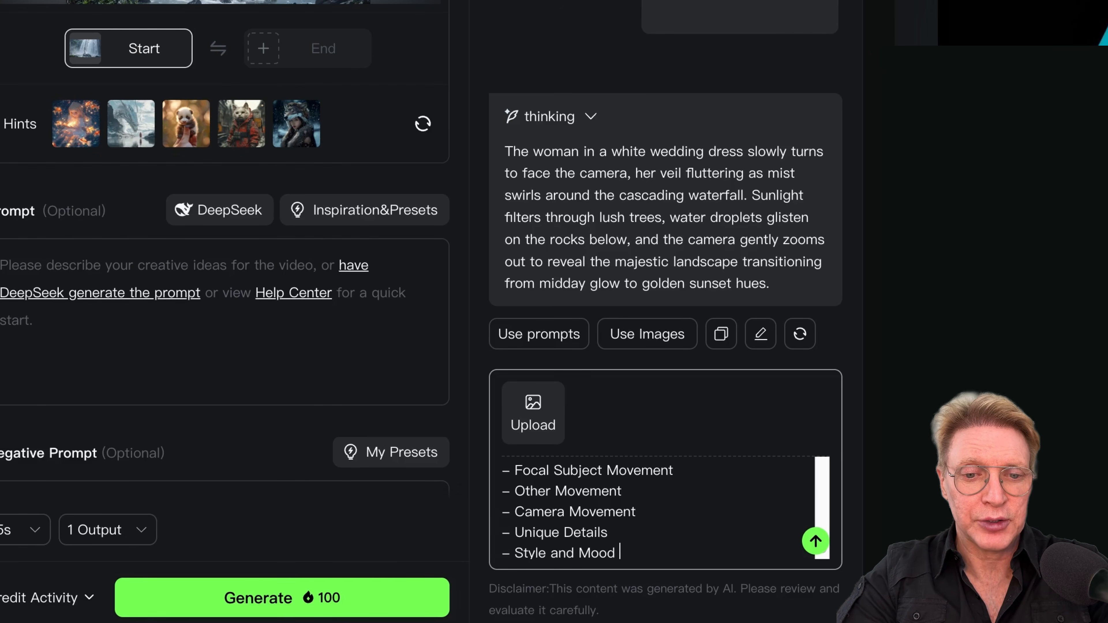
key("ctrl+v")
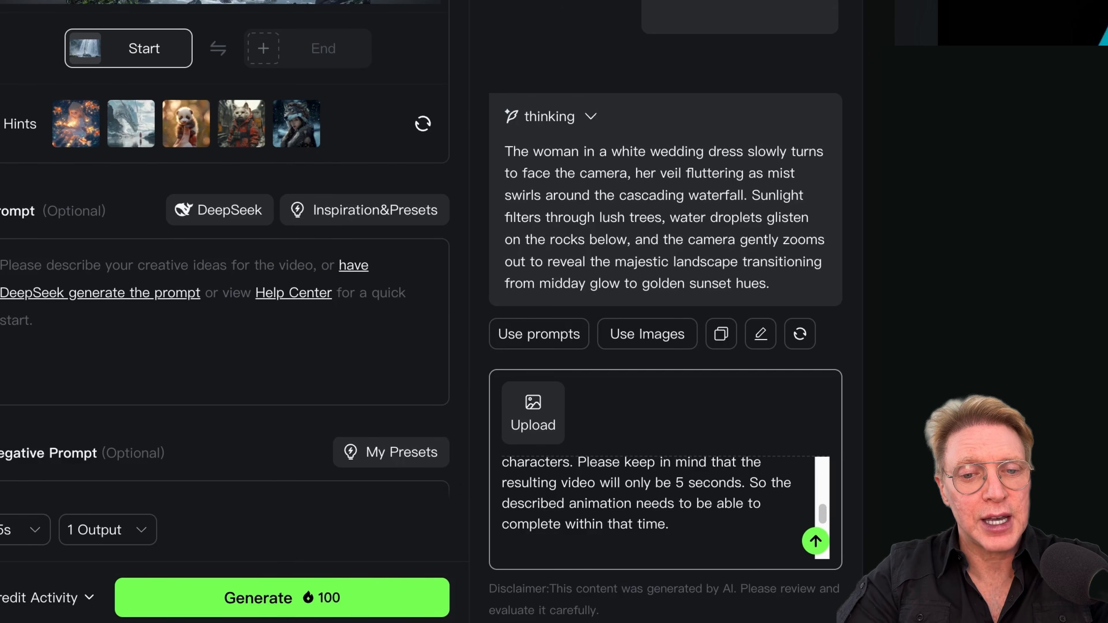
scroll(654, 506, "up", 5)
scroll(654, 507, "down", 1)
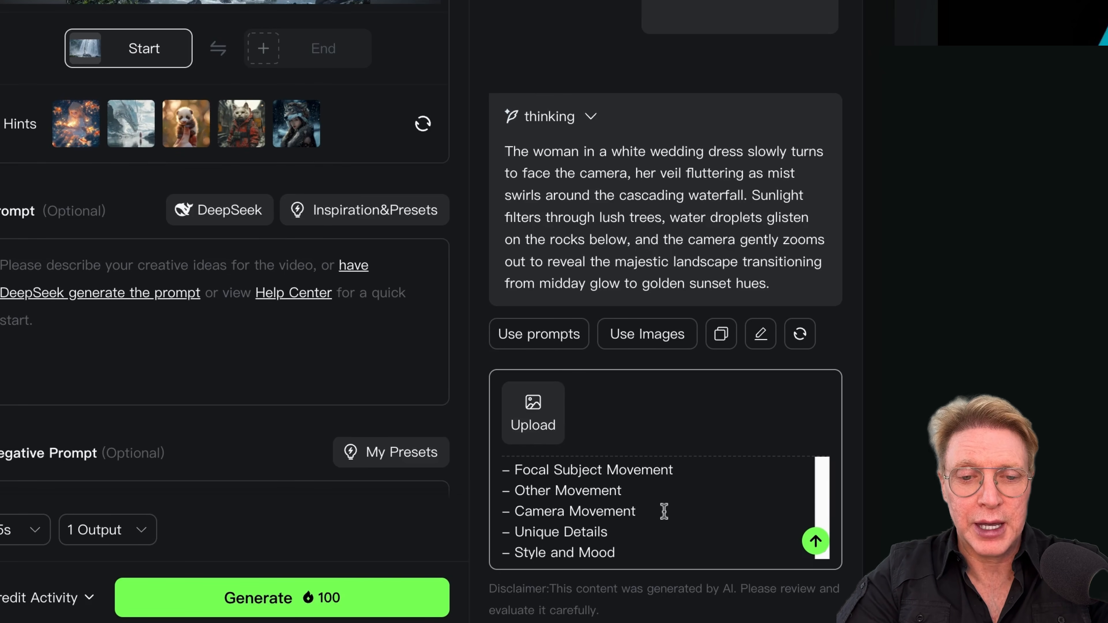
scroll(663, 511, "down", 1)
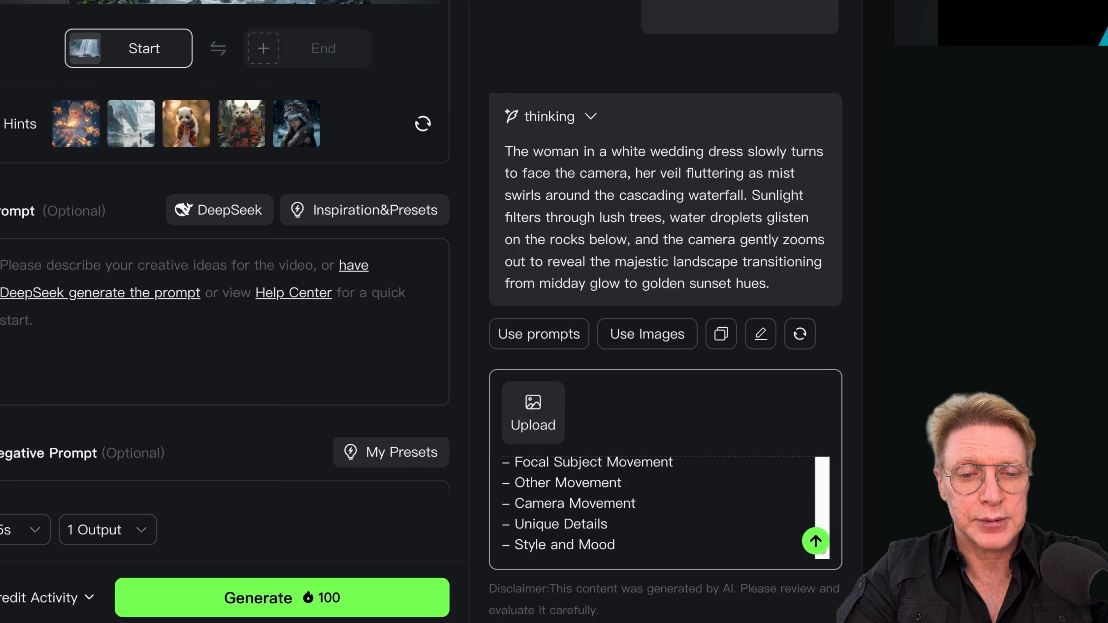
scroll(717, 522, "down", 1)
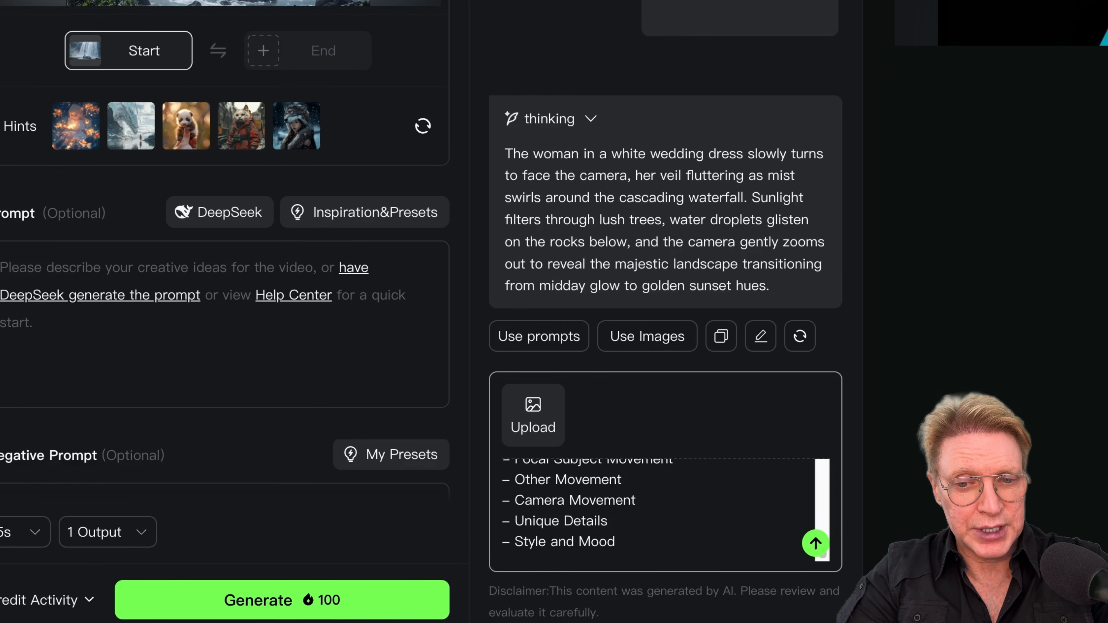